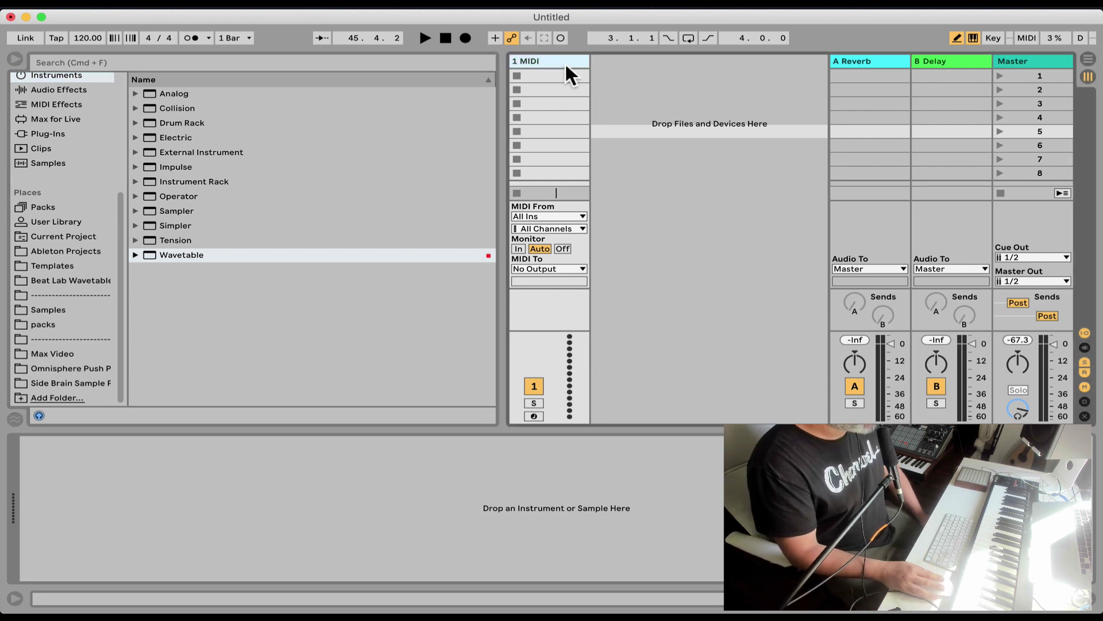
# - Search the installed Packs for 'granu' and highlight the M4L Granulator II pack
pyautogui.scroll(2, 84, 201)
pyautogui.scroll(-2, 83, 201)
pyautogui.click(33, 207)
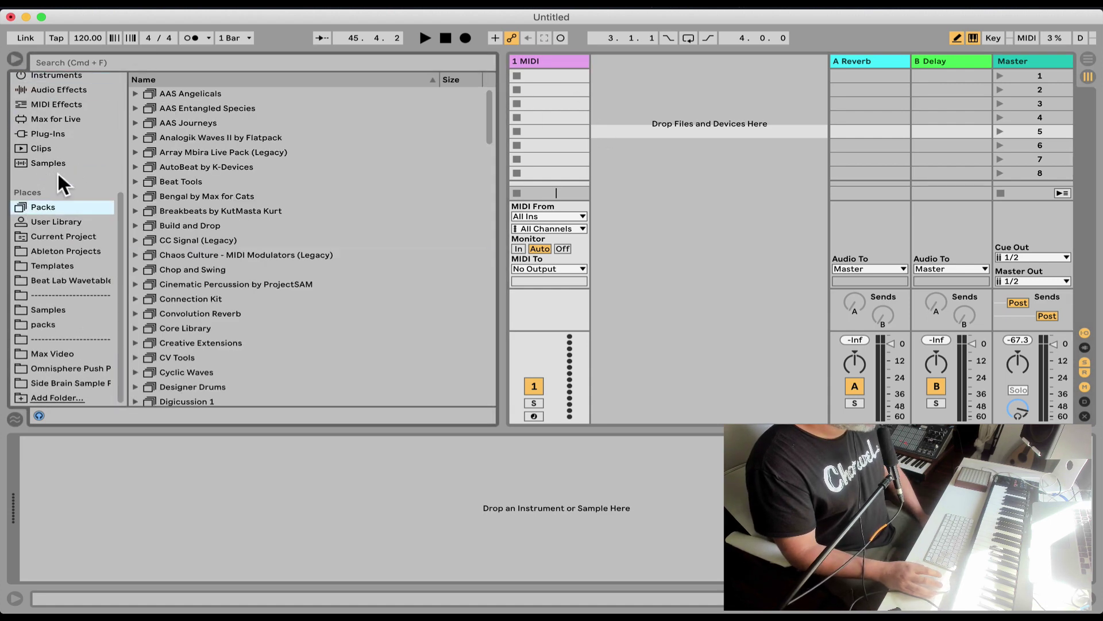
pyautogui.click(105, 61)
pyautogui.write('granu')
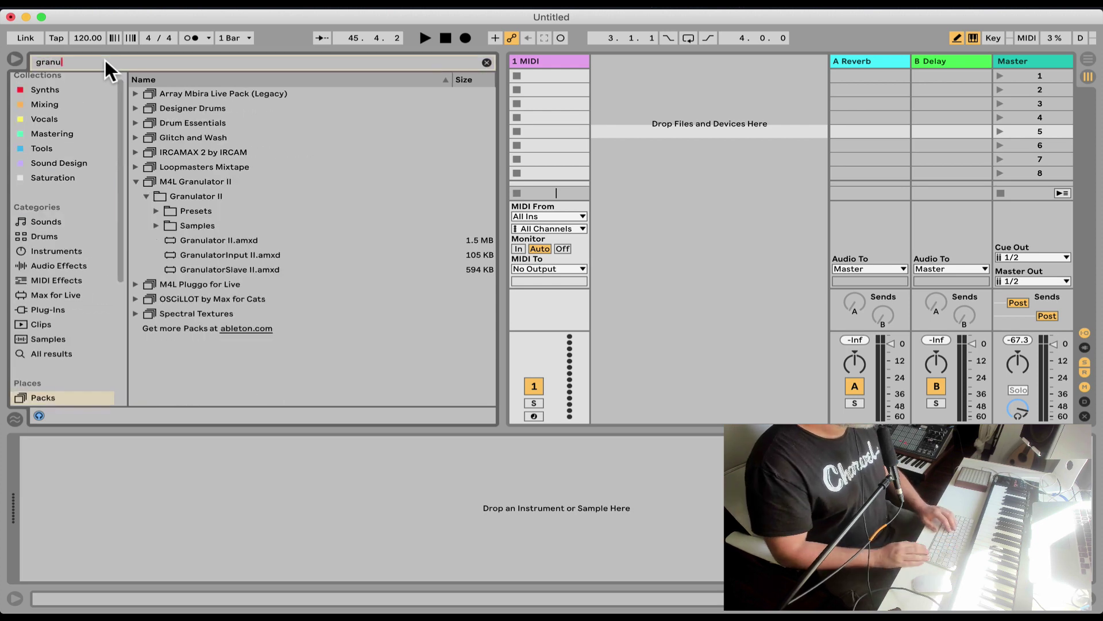
pyautogui.press('Down')
pyautogui.press('Down')
pyautogui.press('Down')
pyautogui.press('Down')
pyautogui.press('Down')
pyautogui.press('Down')
pyautogui.press('Down')
pyautogui.press('Down')
pyautogui.press('Down')
pyautogui.press('Down')
pyautogui.press('Down')
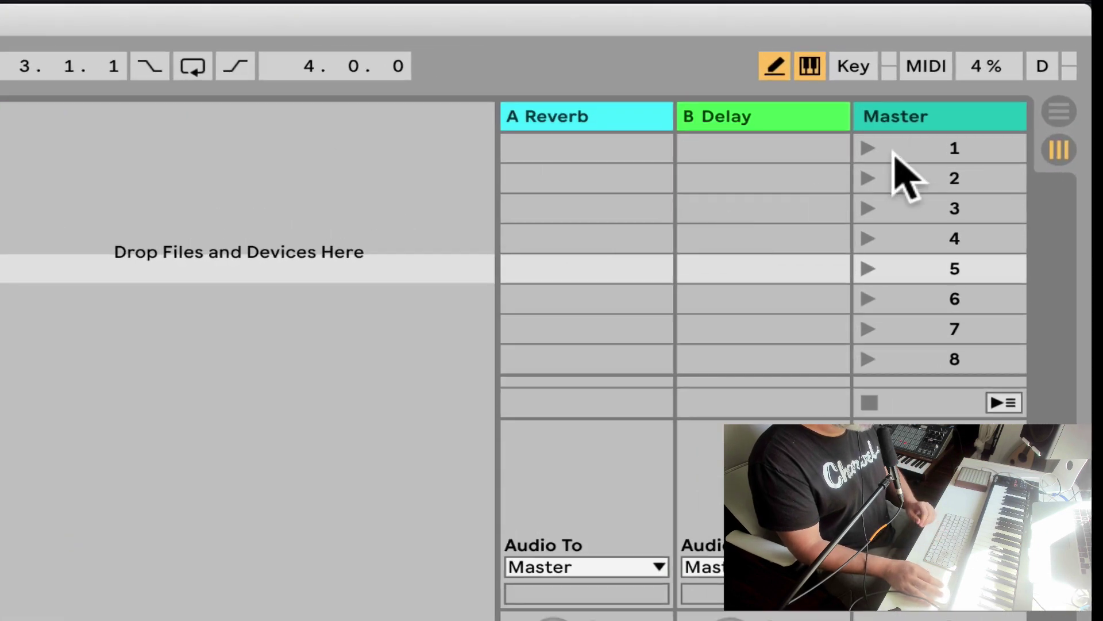
# - MIDI-map Granulator II's FilePos to a controller and its Grab button to note C1
pyautogui.click(927, 66)
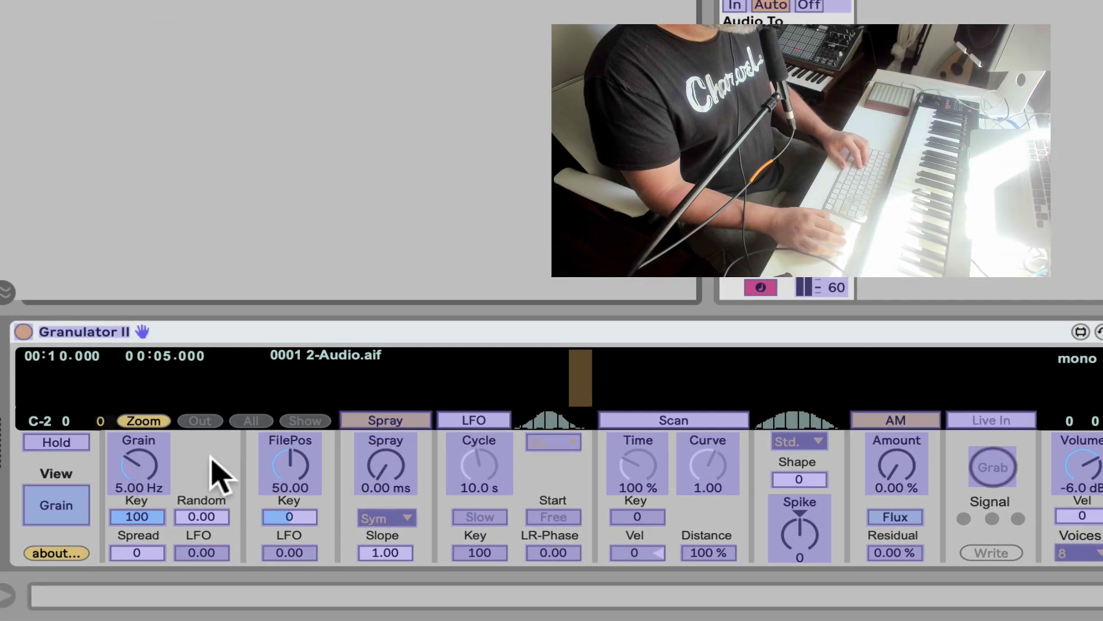
pyautogui.click(187, 521)
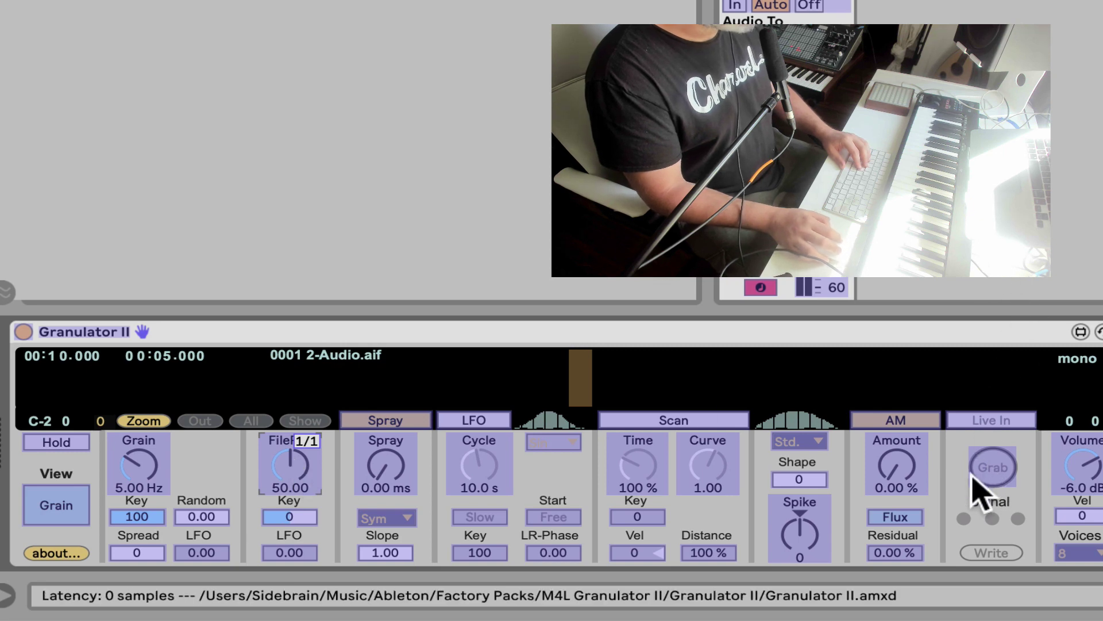
pyautogui.click(1003, 474)
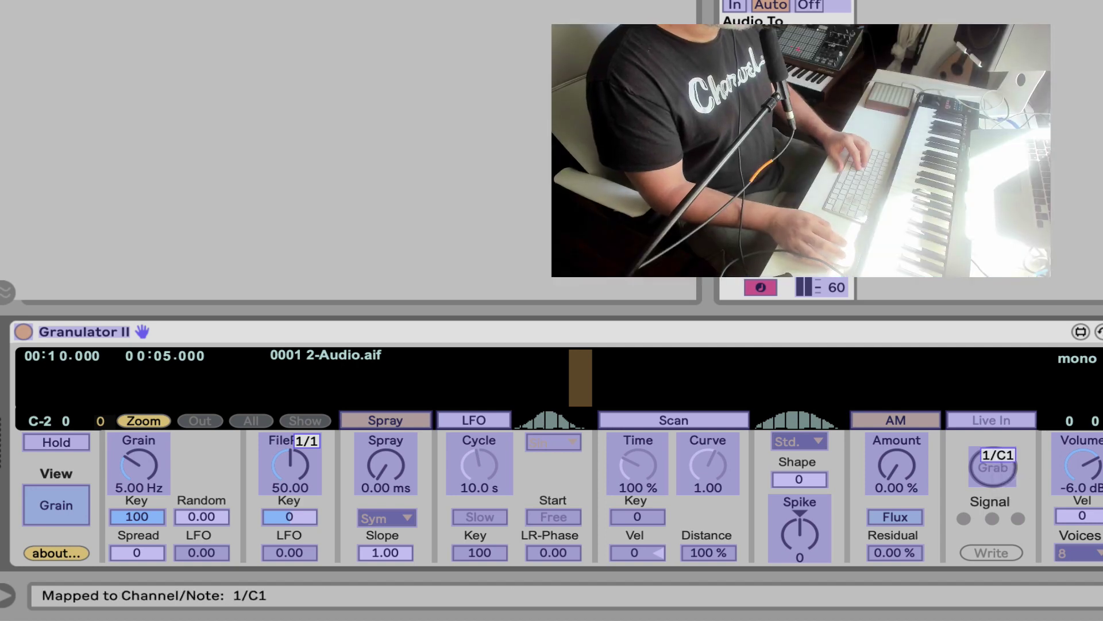
pyautogui.press('super+m')
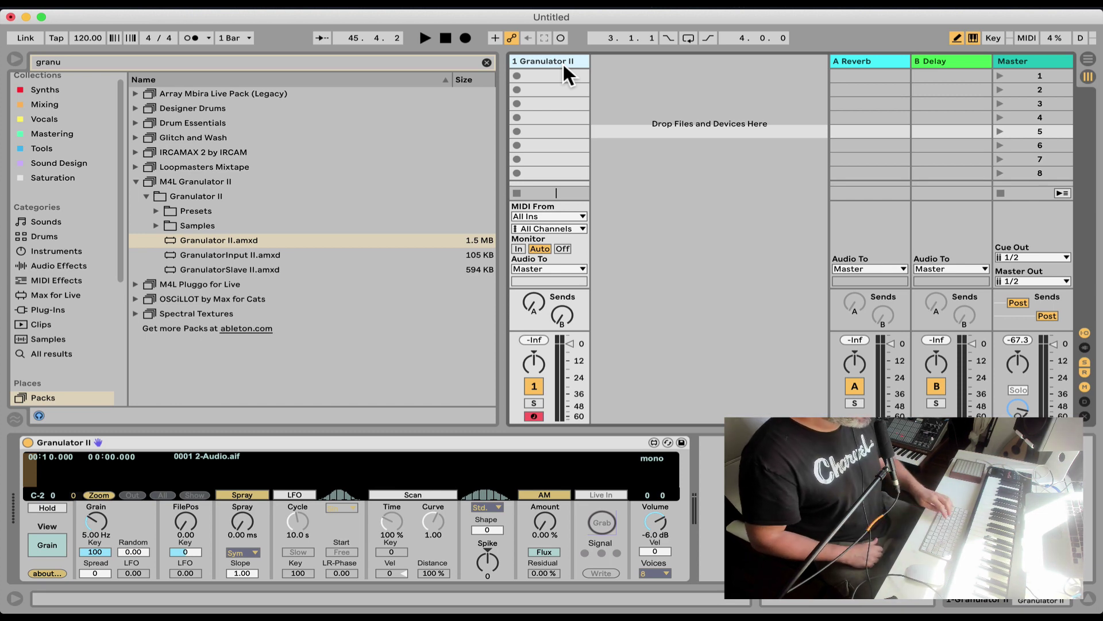
# - Insert a new audio track, '2 Audio', with Cmd+T
pyautogui.press('super+t')
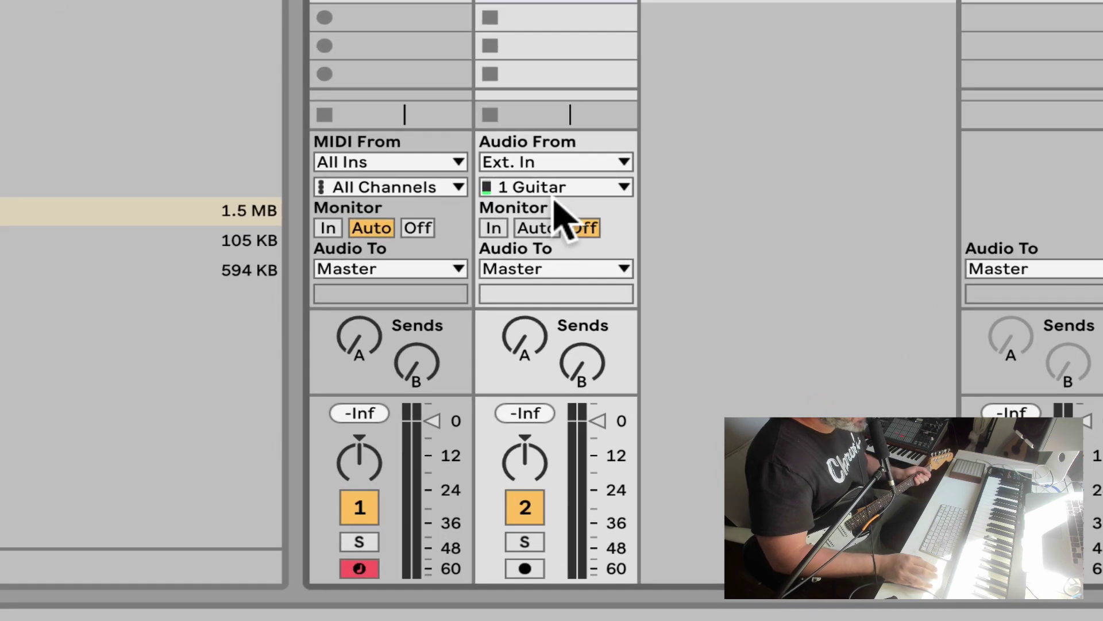
# - Keep 1 Guitar as the audio track's input, re-arm both tracks, and set Monitor to In
pyautogui.click(634, 228)
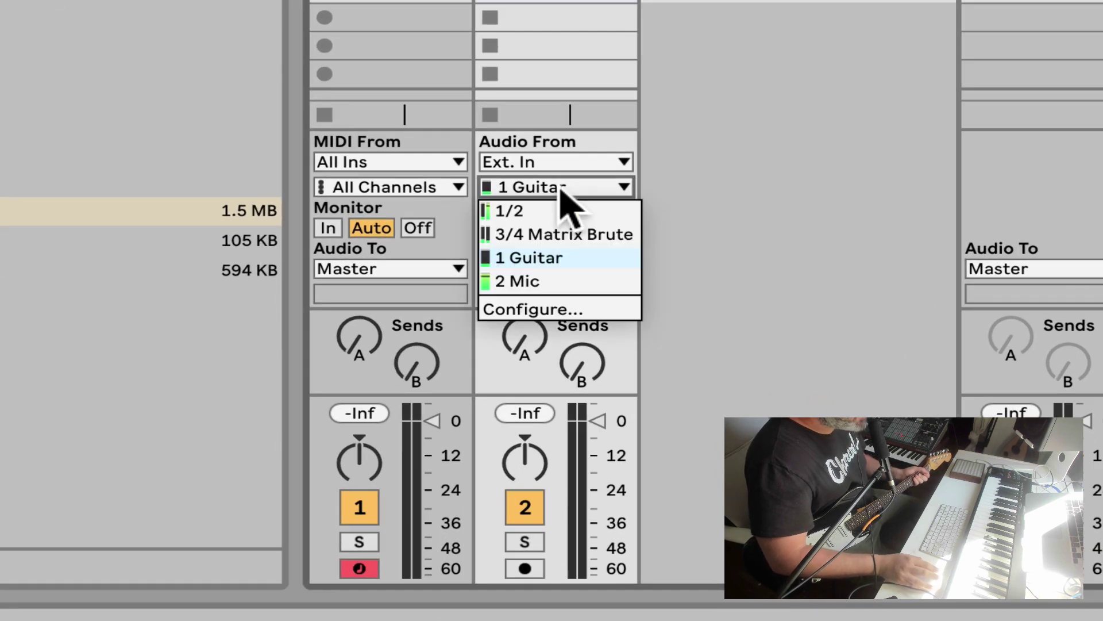
pyautogui.click(536, 256)
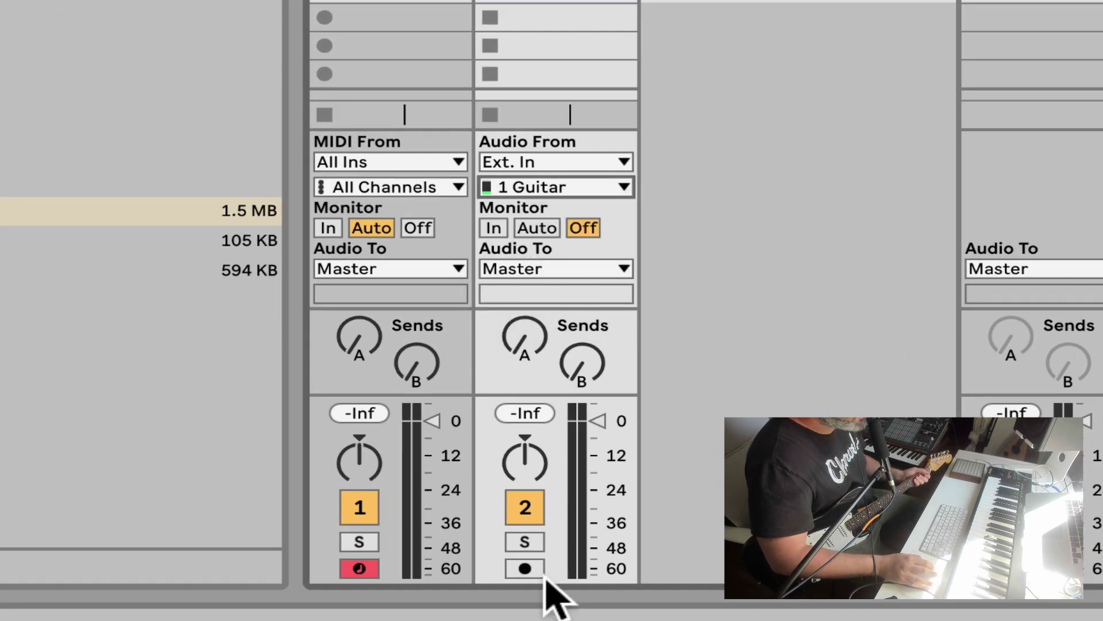
pyautogui.click(525, 568)
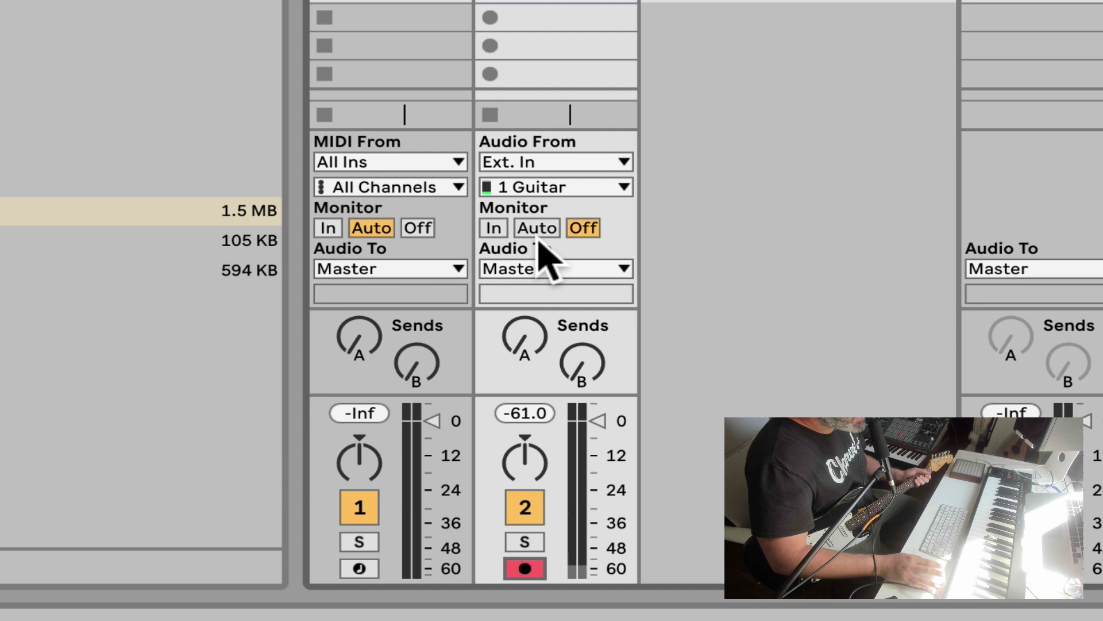
pyautogui.click(352, 569)
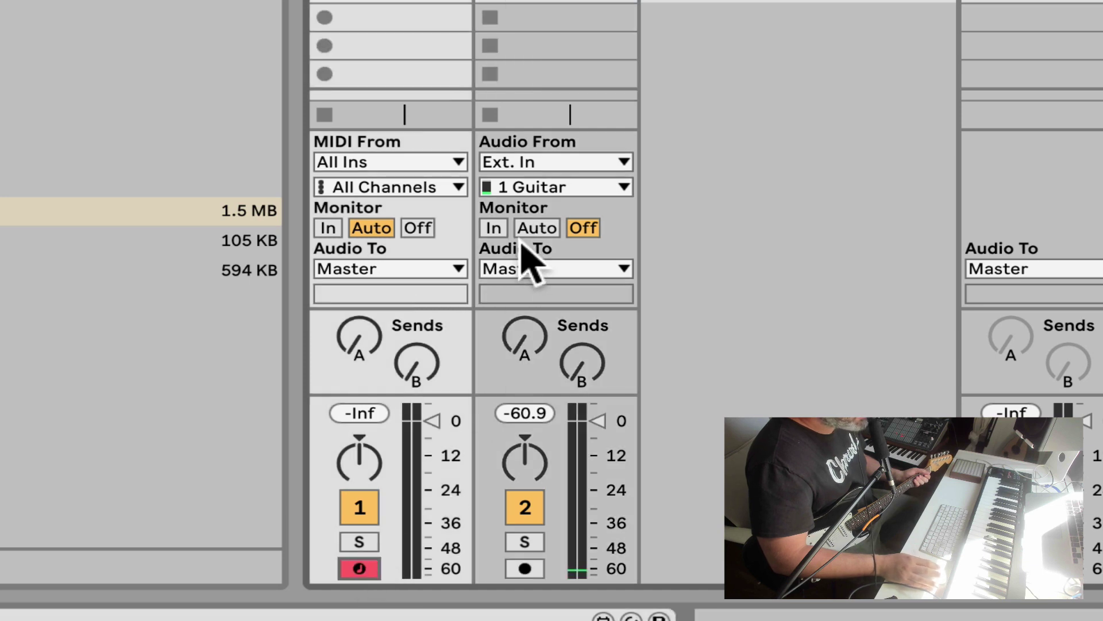
pyautogui.click(499, 228)
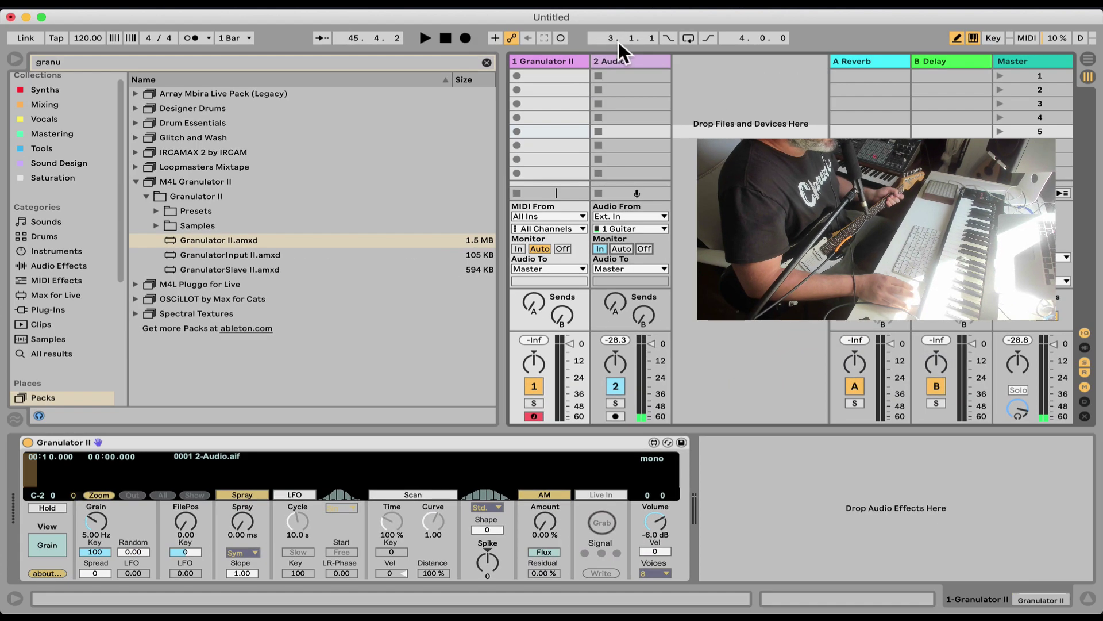
pyautogui.click(613, 62)
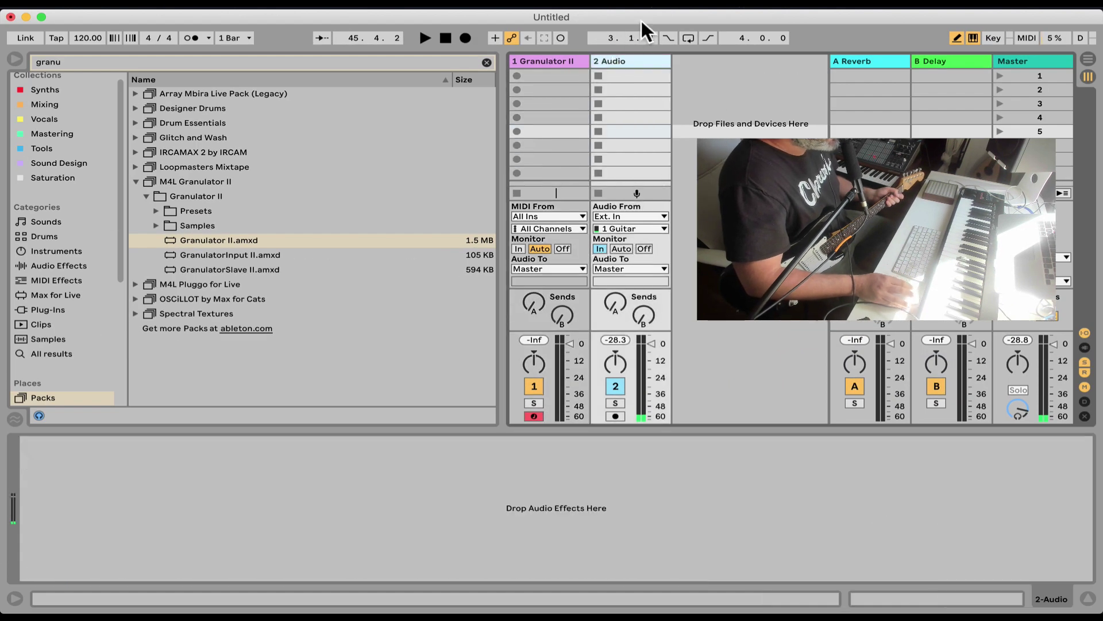
# - Load Saturator from Audio Effects onto the audio track and raise its Drive
pyautogui.click(487, 63)
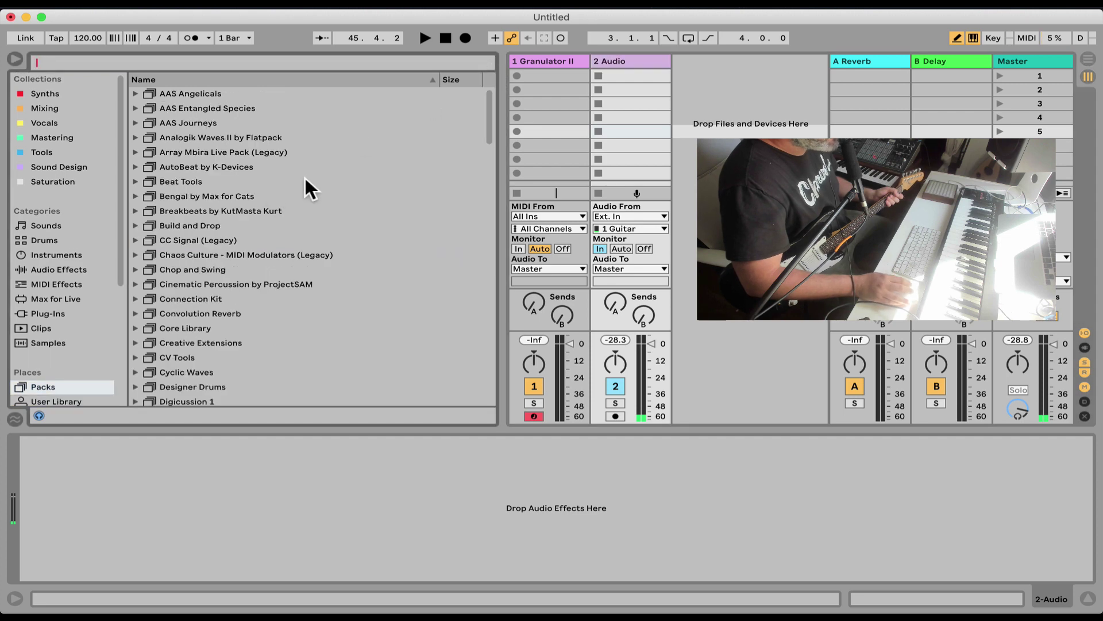
pyautogui.click(57, 254)
pyautogui.click(58, 269)
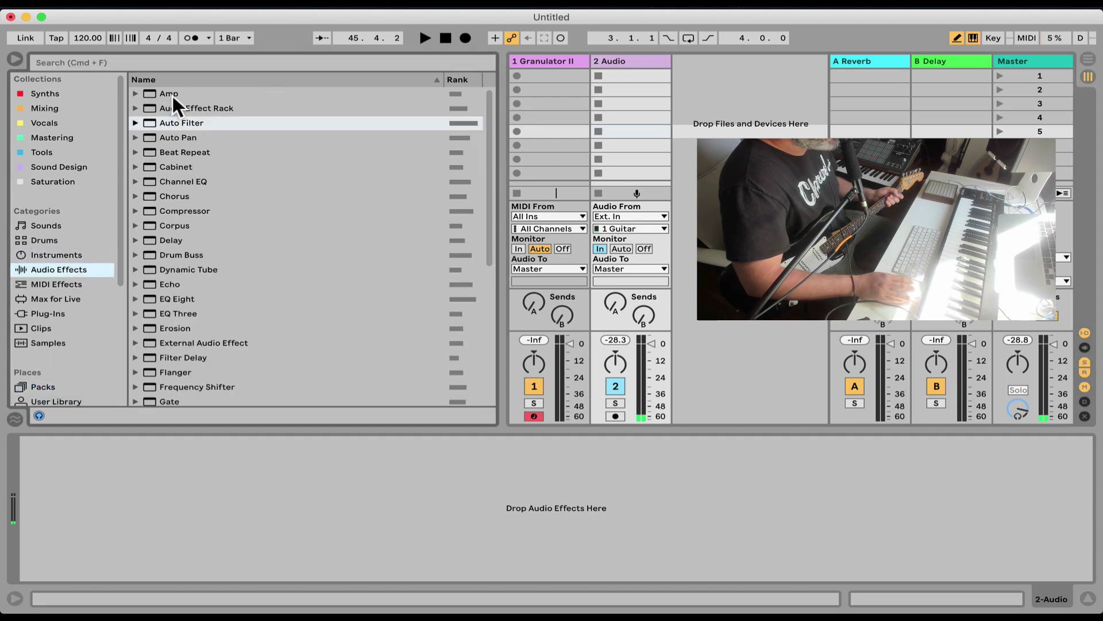
pyautogui.scroll(-5, 222, 254)
pyautogui.doubleClick(195, 324)
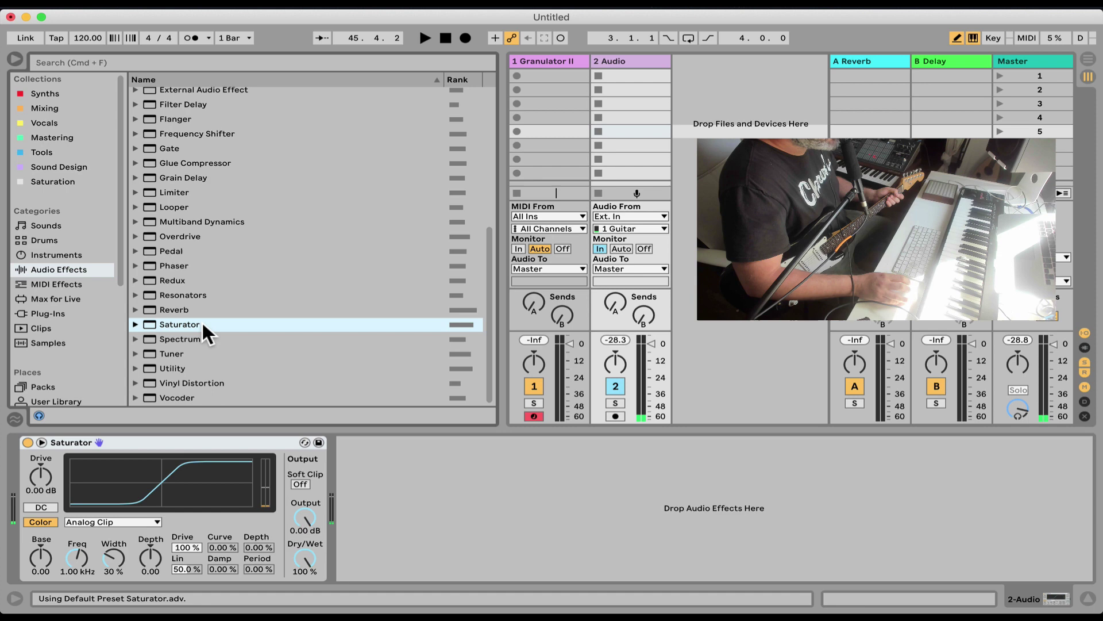
pyautogui.moveTo(54, 480); pyautogui.dragTo(40, 472)
# - Add Reverb after Saturator with Dry/Wet 67 %, Decay 2.76 s and Quality High
pyautogui.doubleClick(172, 309)
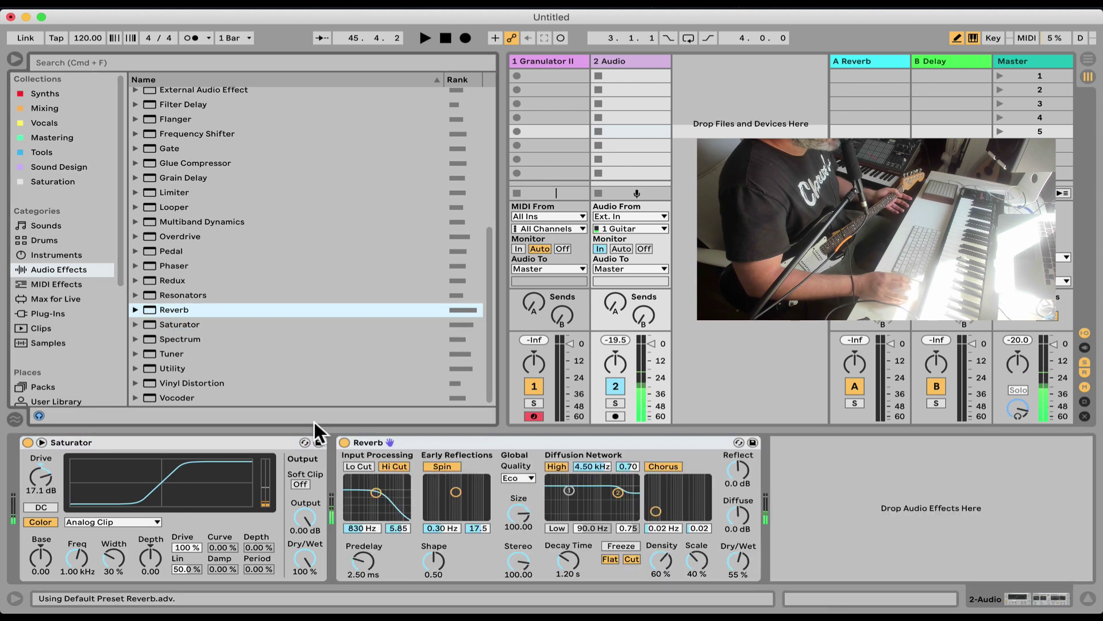
pyautogui.moveTo(734, 562); pyautogui.dragTo(734, 552)
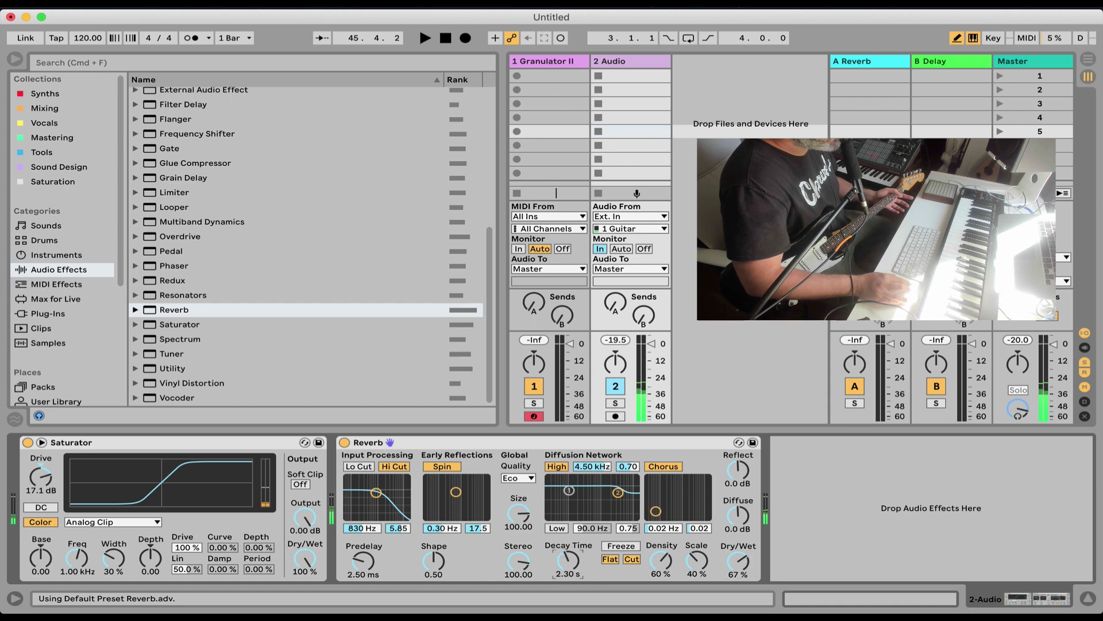
pyautogui.moveTo(568, 560); pyautogui.dragTo(568, 552)
pyautogui.click(517, 477)
pyautogui.click(514, 514)
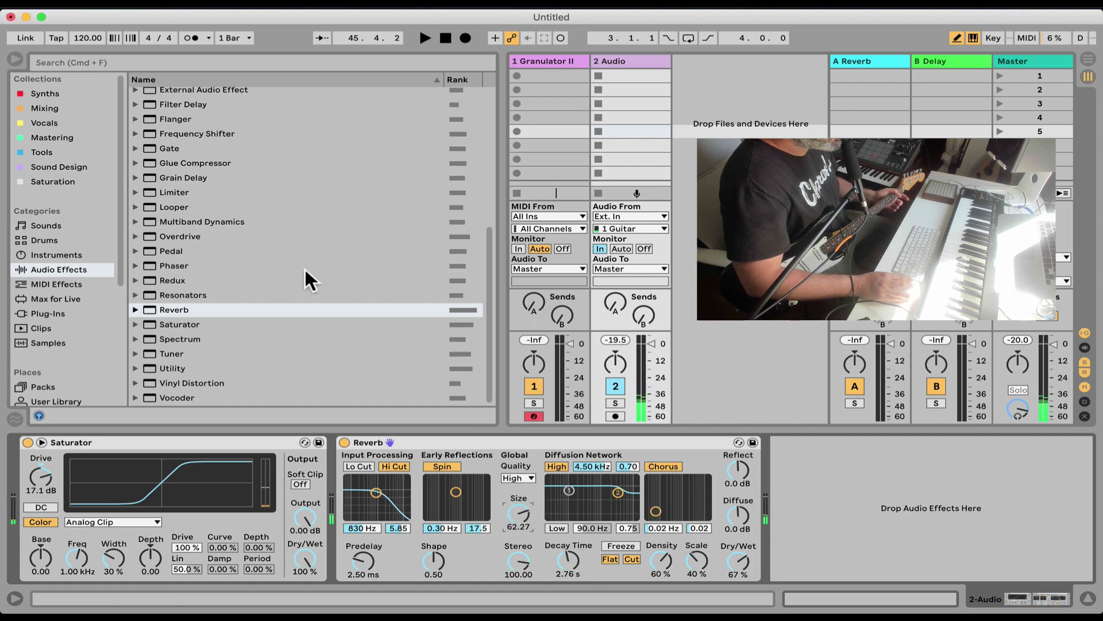
pyautogui.scroll(10, 308, 276)
pyautogui.scroll(-10, 322, 283)
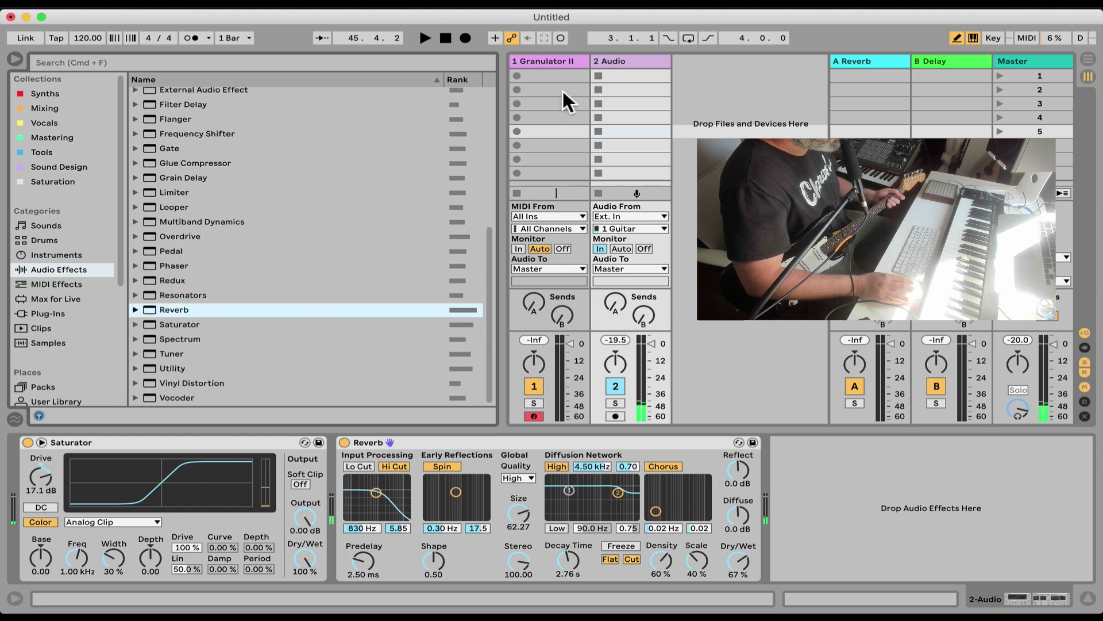
# - Rename the audio track to 'Guitar'
pyautogui.click(616, 75)
pyautogui.write('Guitar')
pyautogui.press('Return')
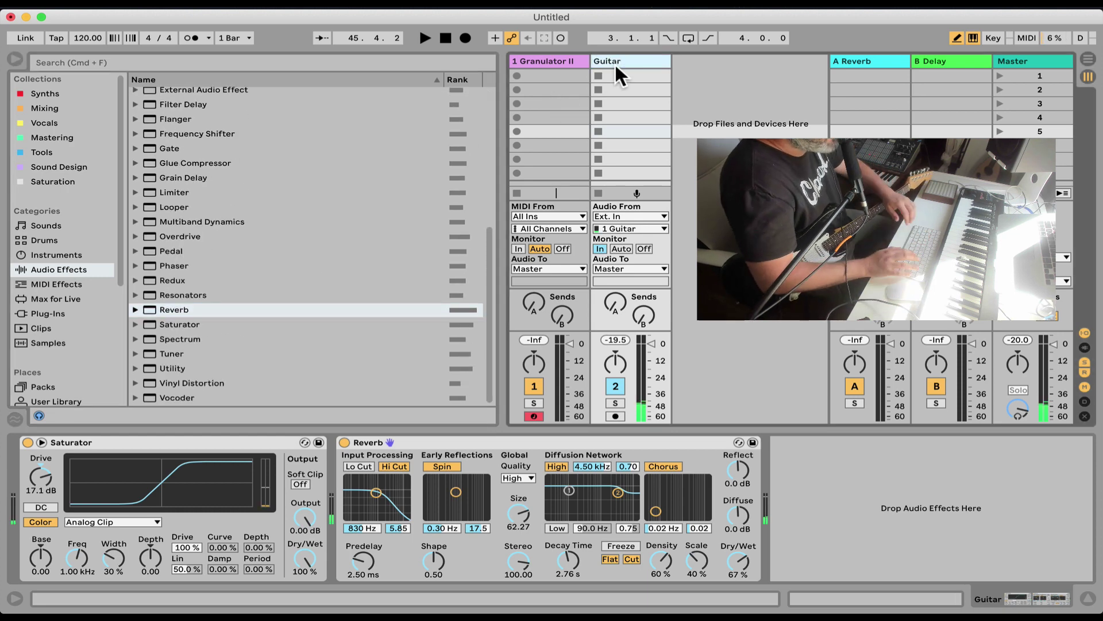
pyautogui.click(572, 63)
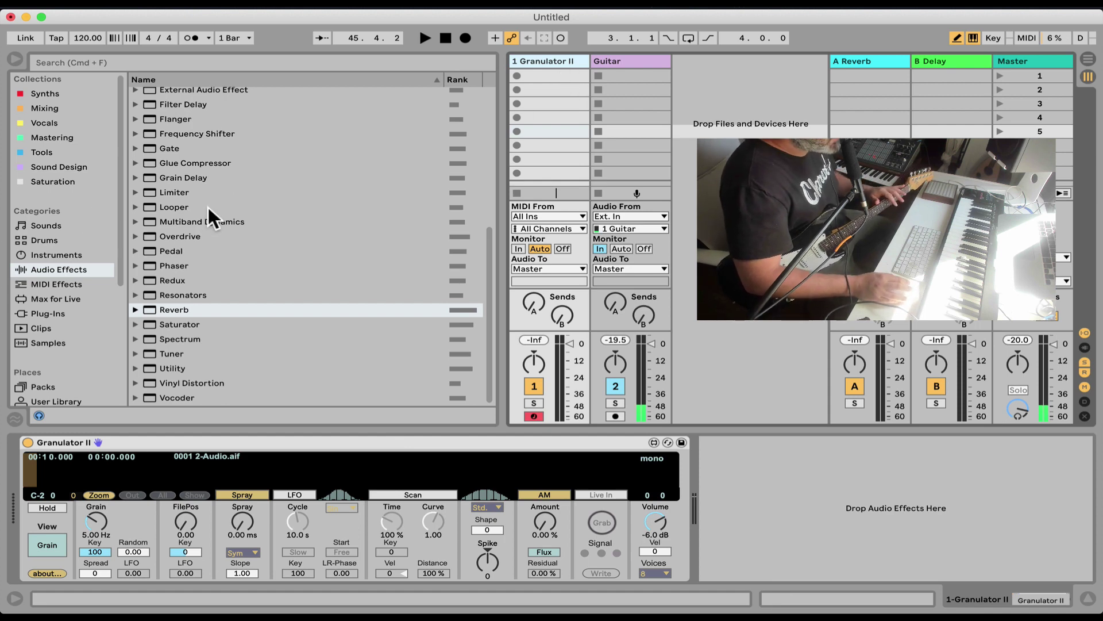
pyautogui.scroll(-5, 46, 250)
# - Add GranulatorInput II from the 'granu' pack search to the Guitar track, keeping 4000 ms size
pyautogui.click(51, 209)
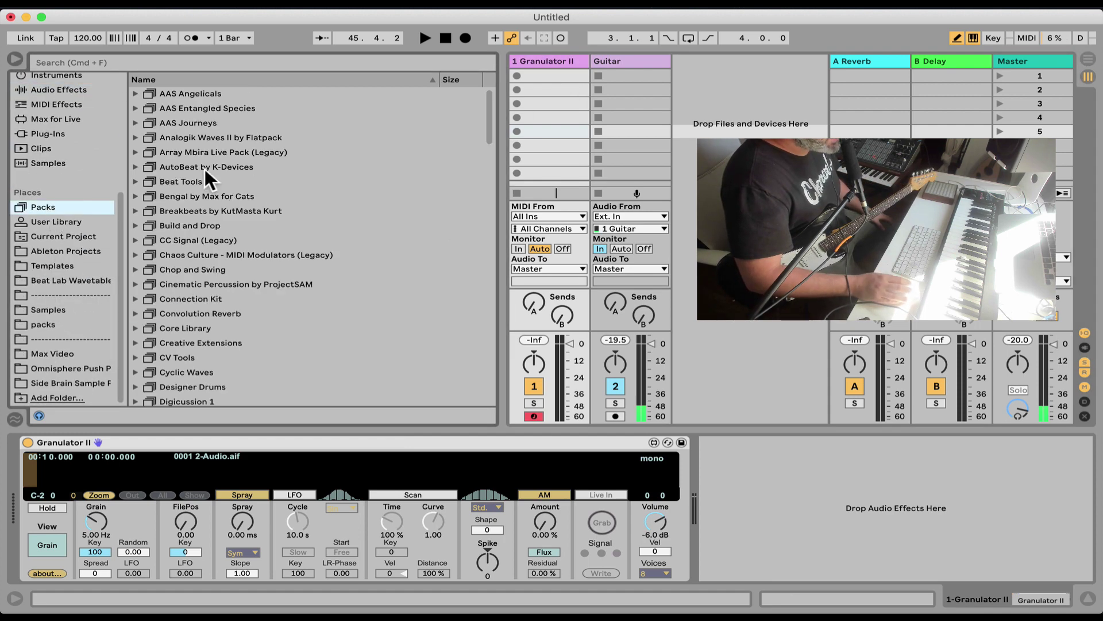
pyautogui.click(90, 61)
pyautogui.write('granu')
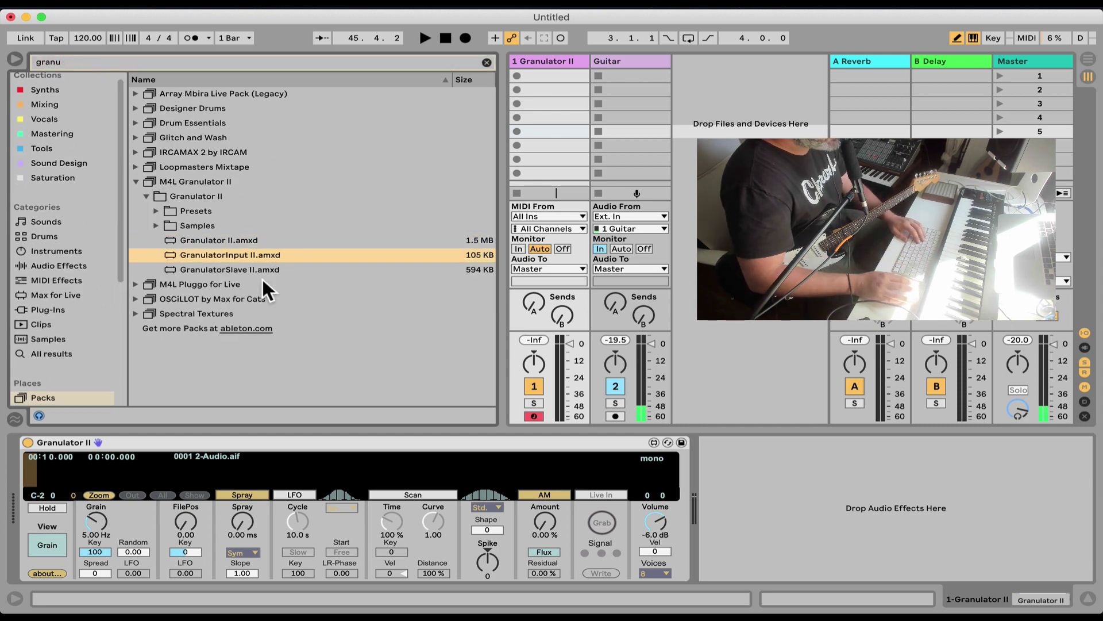
pyautogui.moveTo(244, 266); pyautogui.dragTo(611, 157)
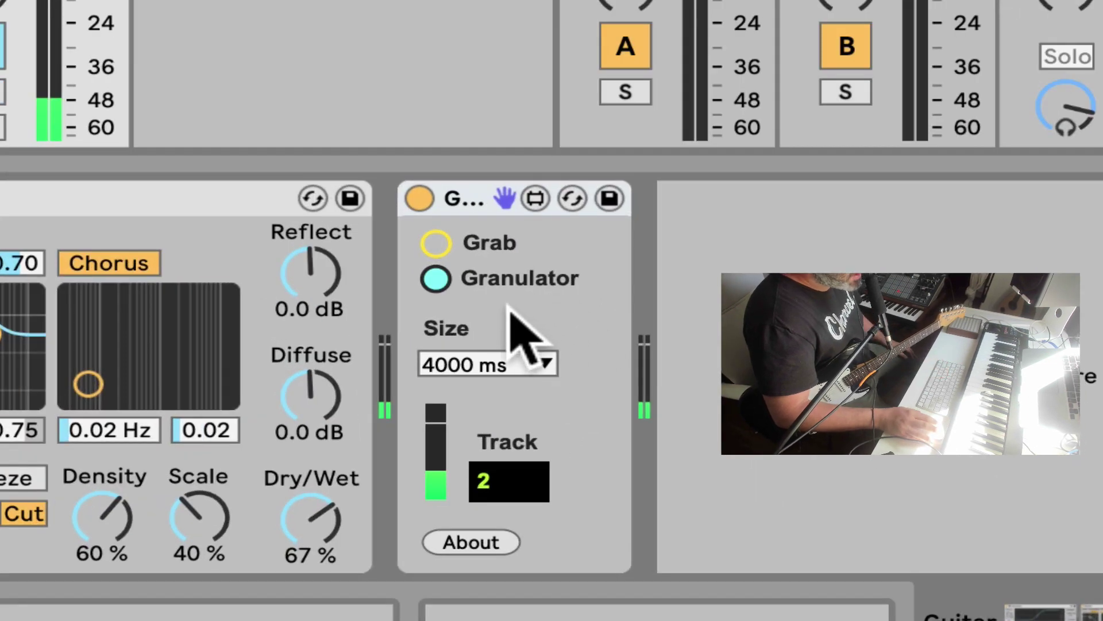
pyautogui.click(496, 368)
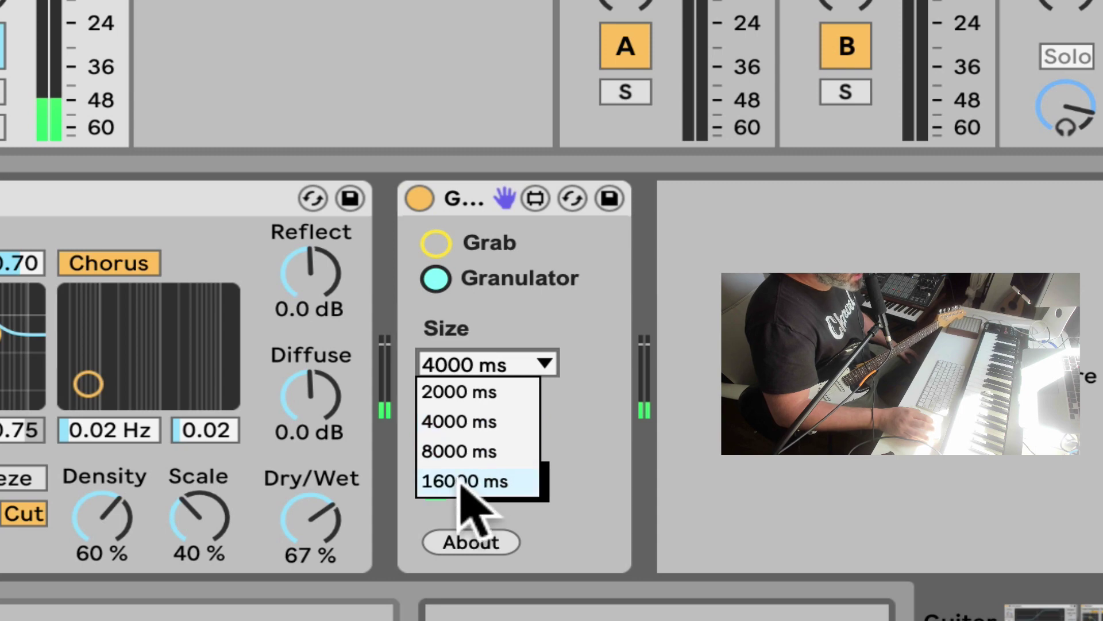
pyautogui.click(549, 351)
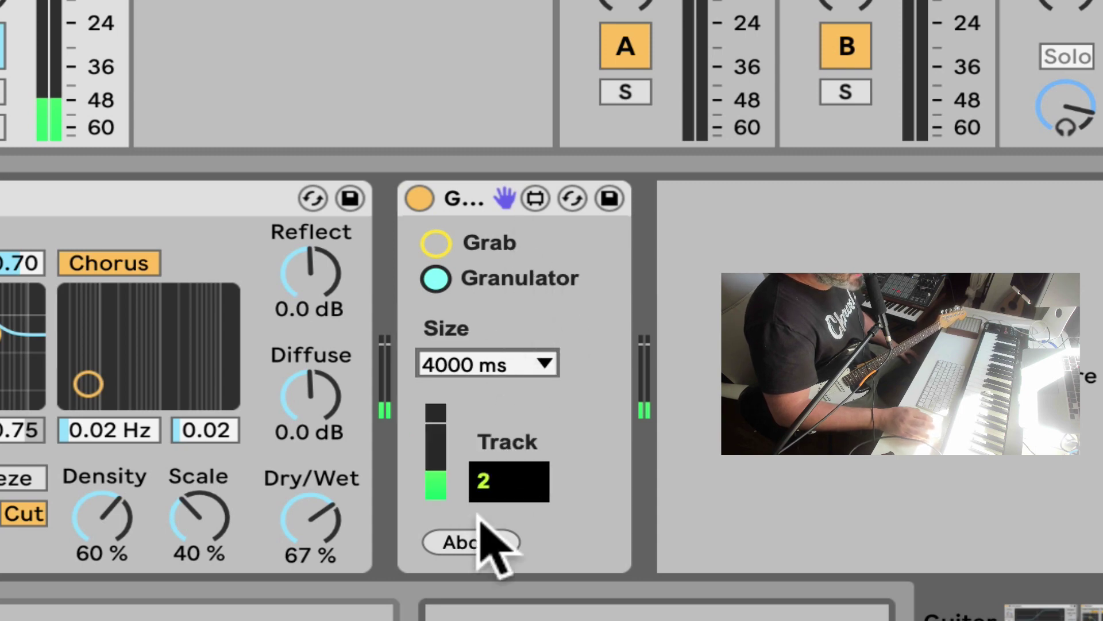